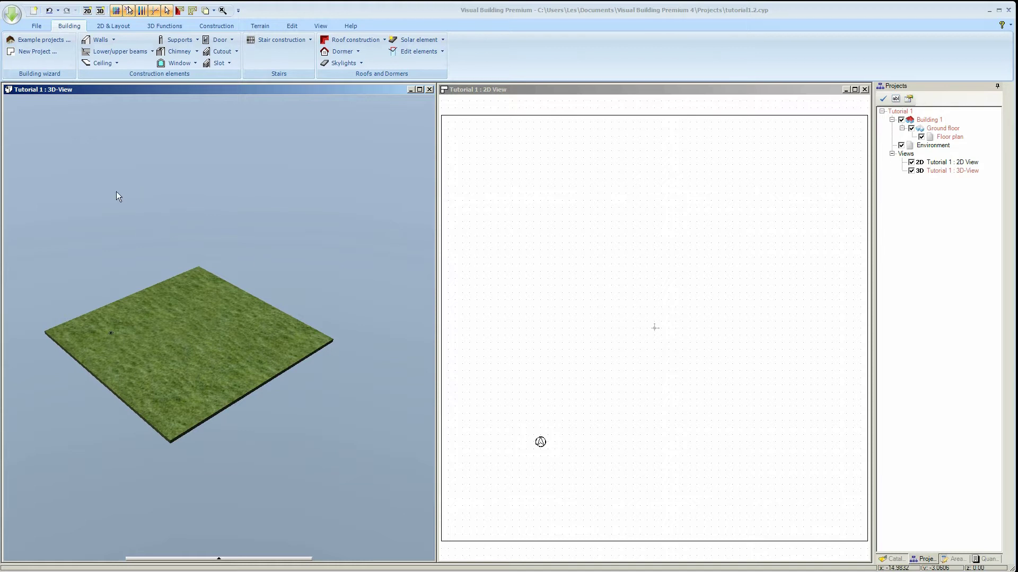
# Close the Tutorial 1 project and start a new project with the Building wizard.
pyautogui.click(33, 26)
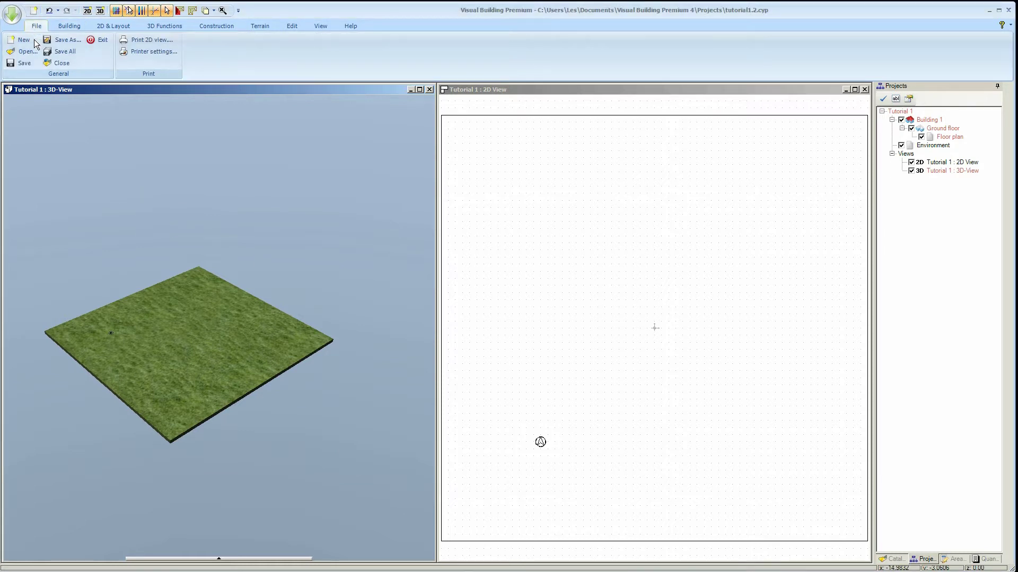
pyautogui.click(61, 63)
pyautogui.click(69, 26)
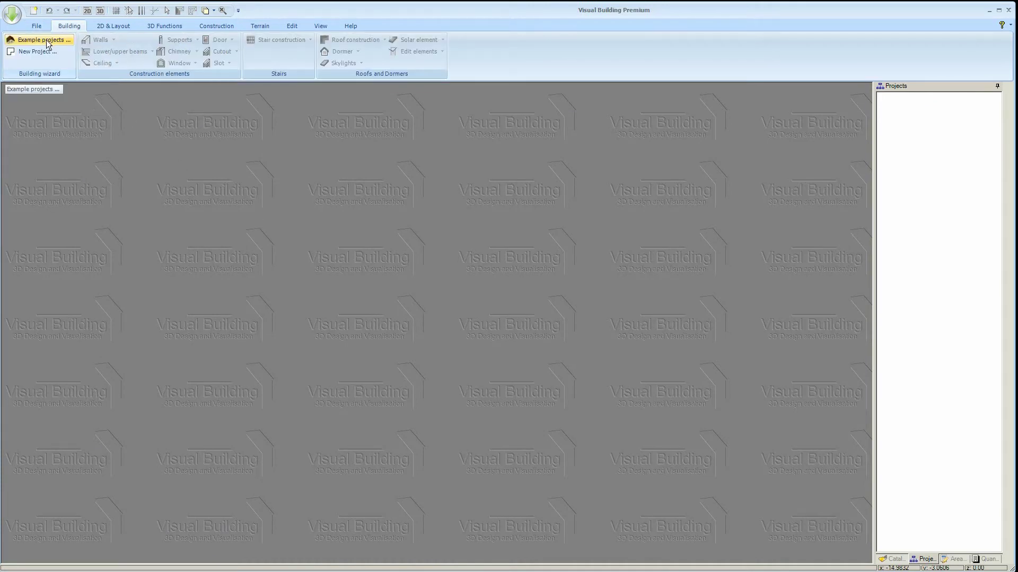
pyautogui.click(46, 40)
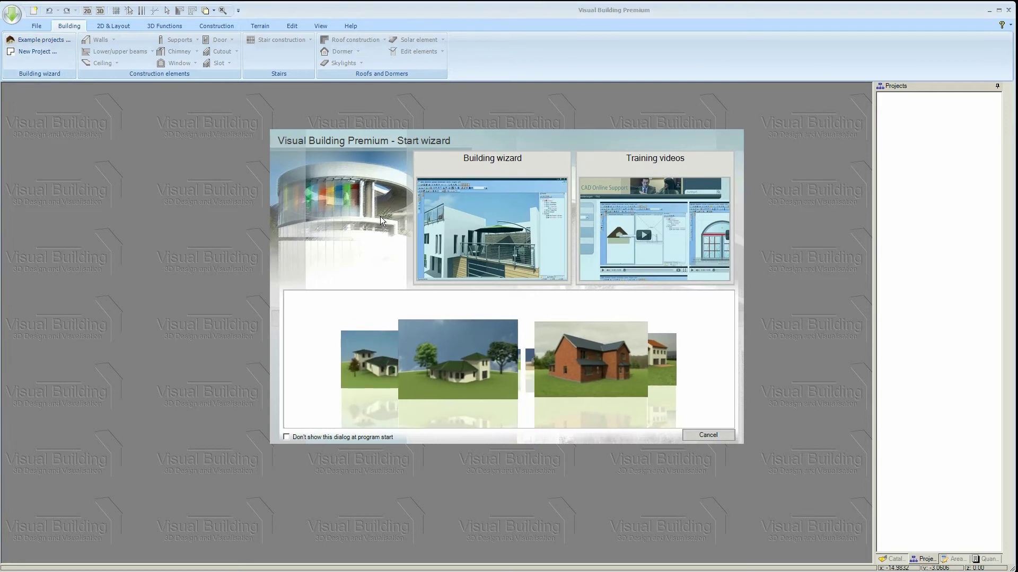
pyautogui.click(470, 192)
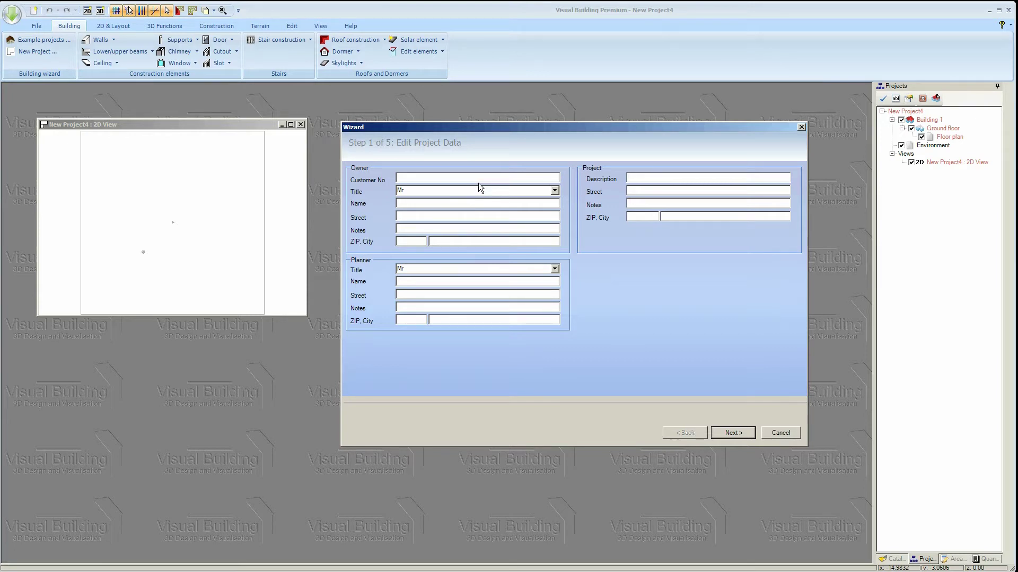
pyautogui.click(745, 437)
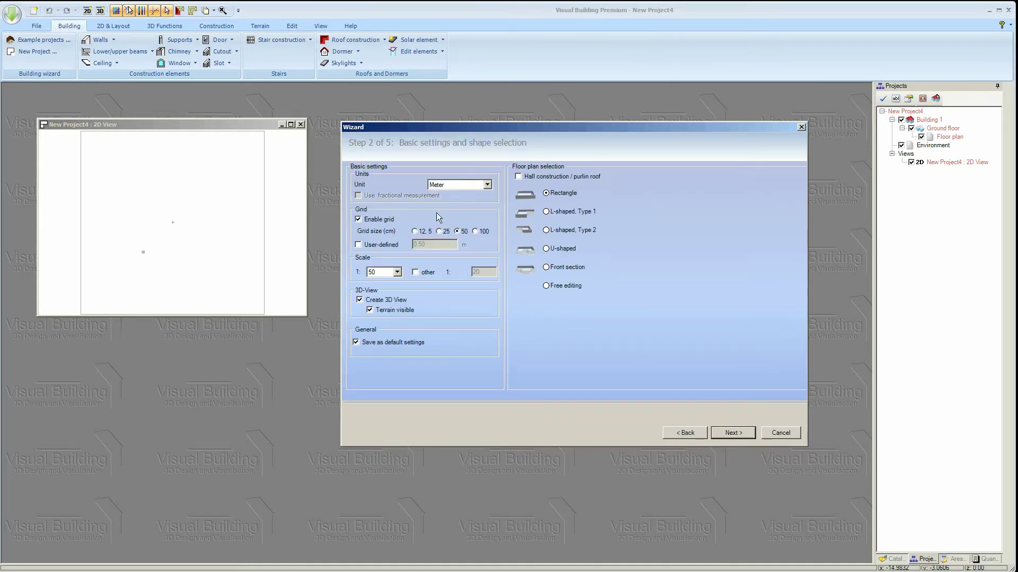
# Keep Meter as the unit and choose the L-shaped, Type 1 floor plan.
pyautogui.click(487, 187)
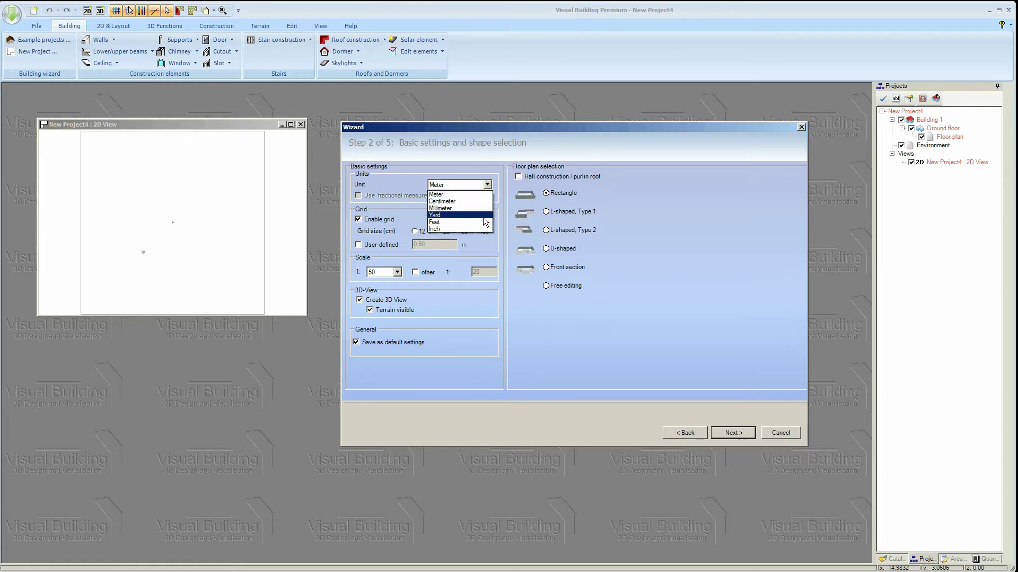
pyautogui.click(488, 185)
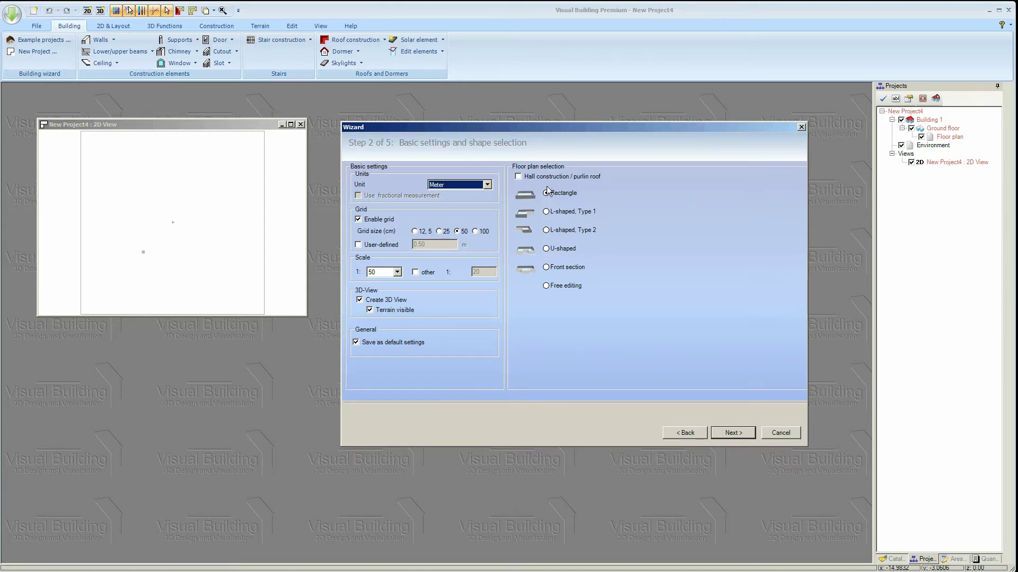
pyautogui.press('Tab')
pyautogui.click(547, 215)
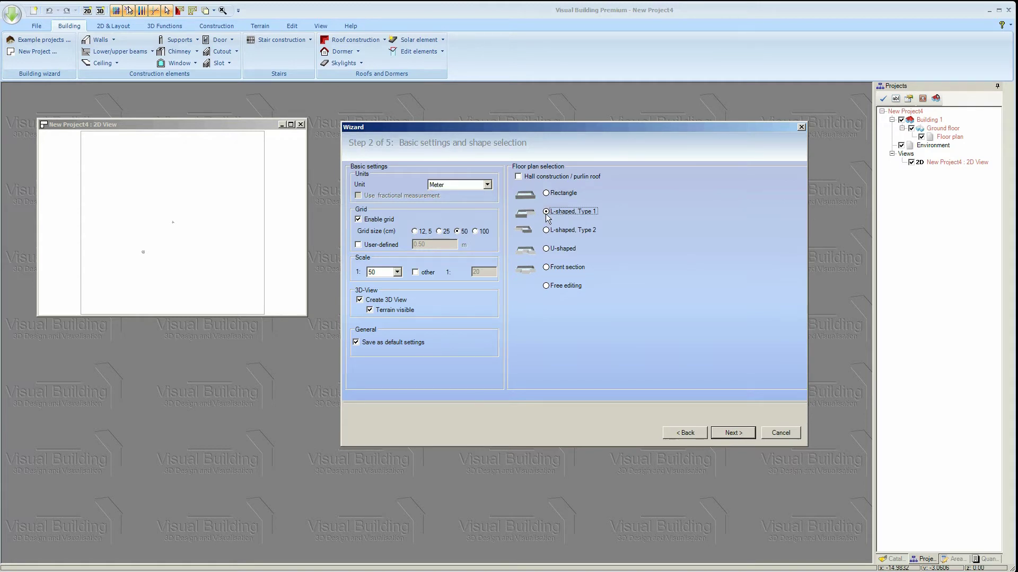
pyautogui.click(733, 433)
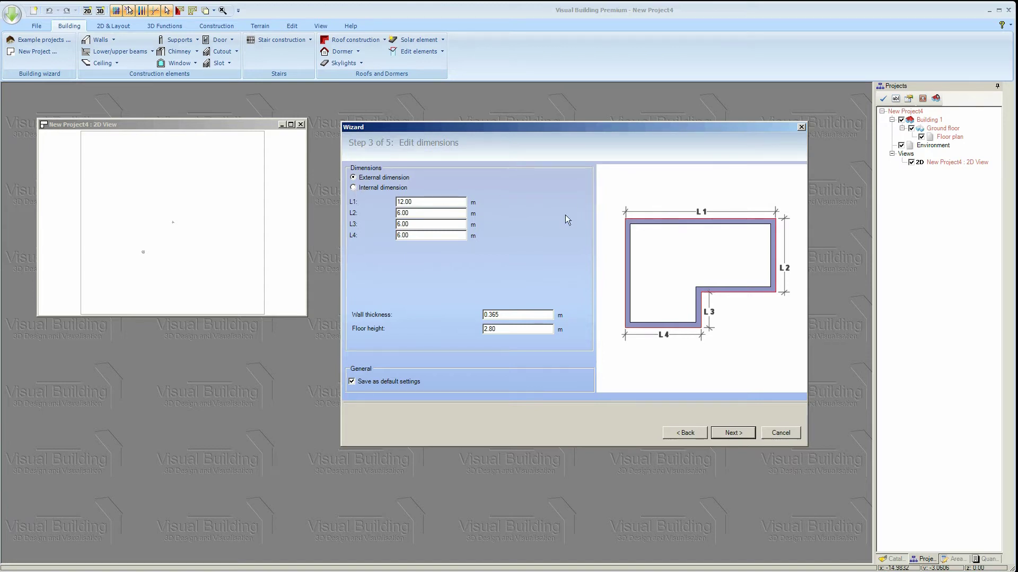
# Use internal dimensions with L3 at 8.00 m, 0.30 m walls and 2.5 m floor height.
pyautogui.click(354, 188)
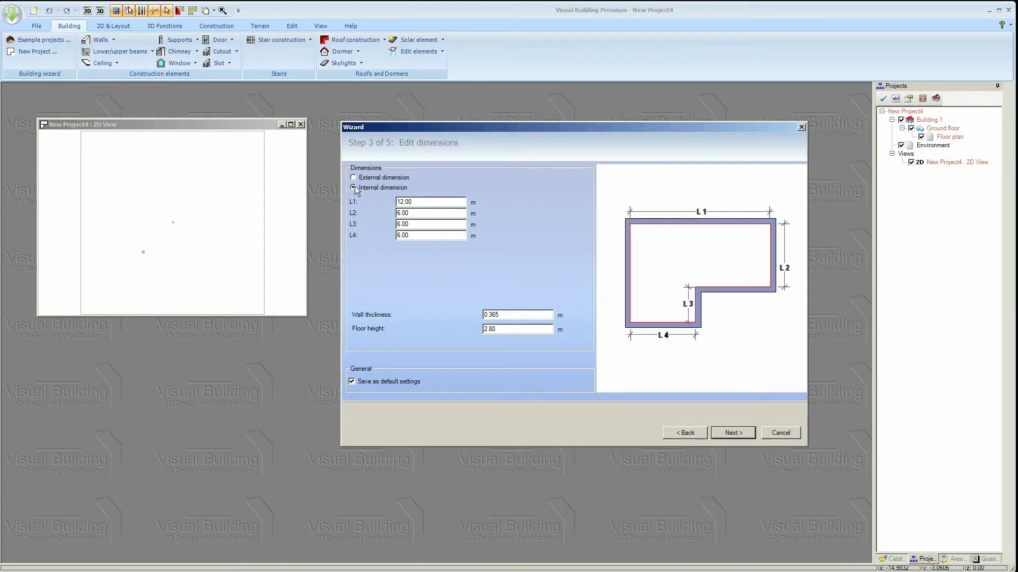
pyautogui.click(402, 225)
pyautogui.write('8')
pyautogui.click(502, 316)
pyautogui.press('BackSpace')
pyautogui.press('BackSpace')
pyautogui.click(520, 327)
pyautogui.click(733, 433)
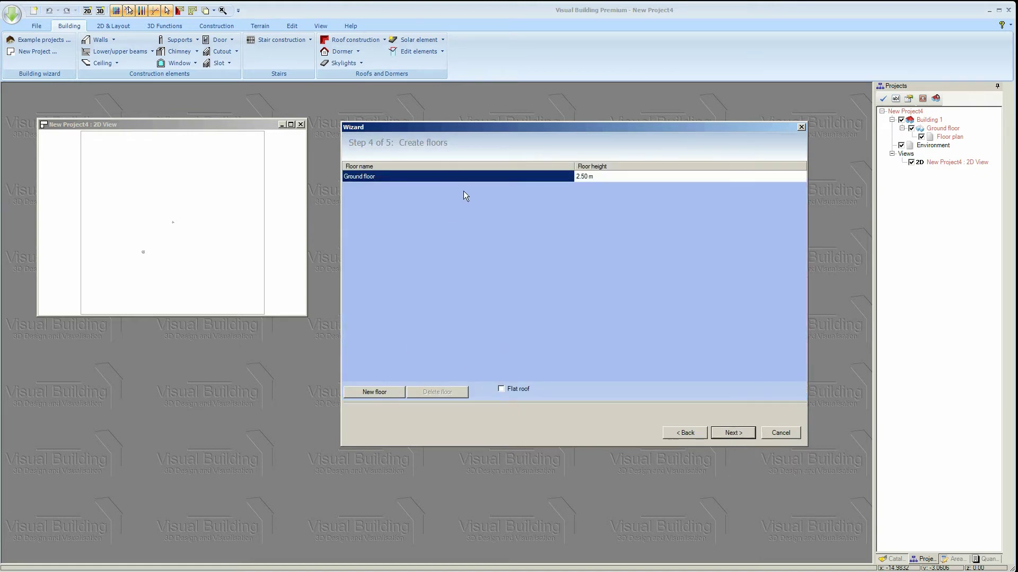
# Add a 1. Upper floor and change its height from 2.80 m to 2.50 m.
pyautogui.click(380, 393)
pyautogui.click(587, 190)
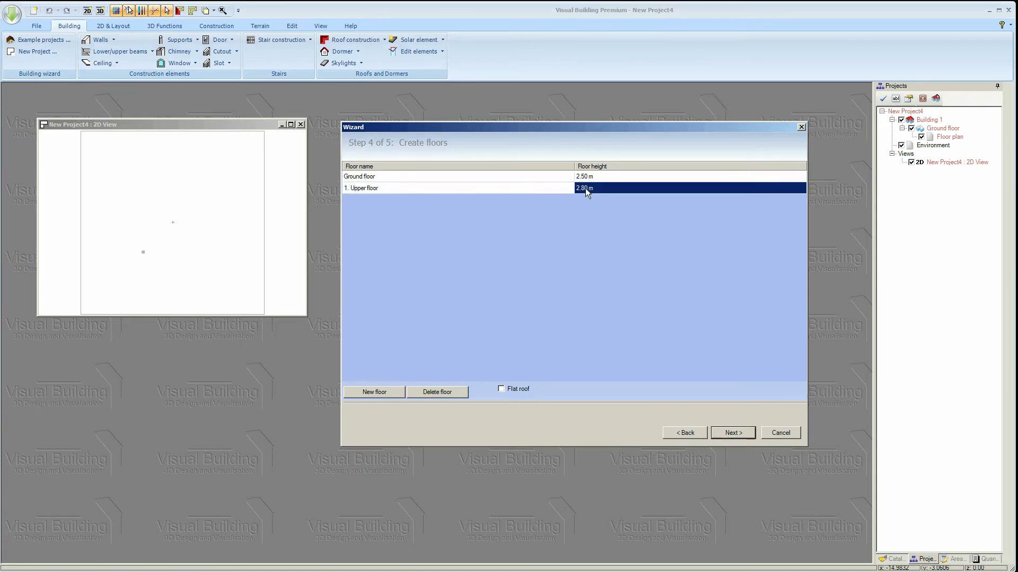
pyautogui.click(586, 189)
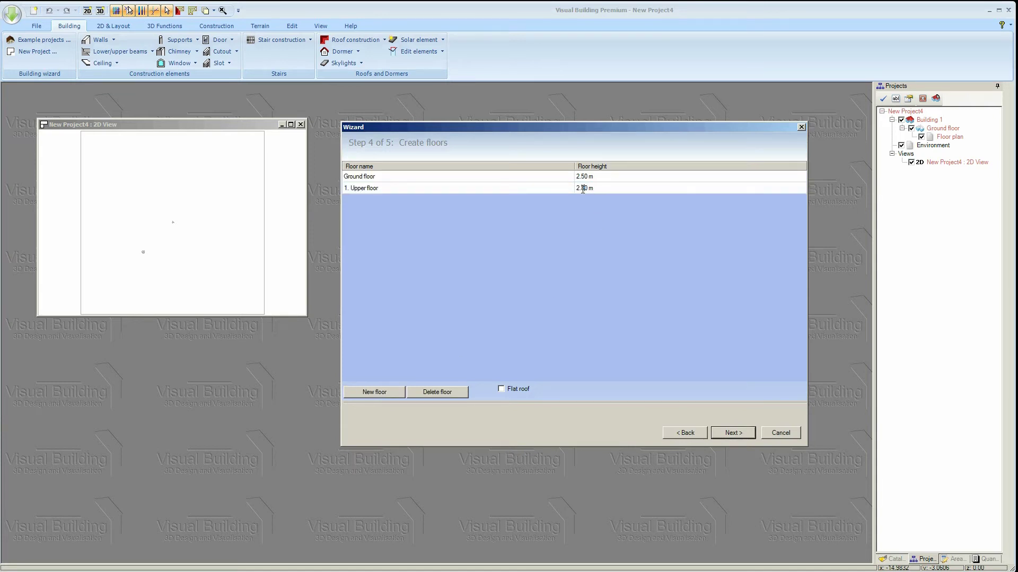
pyautogui.press('BackSpace')
pyautogui.write('5')
# Choose a gable roof placed on a newly created floor.
pyautogui.click(733, 433)
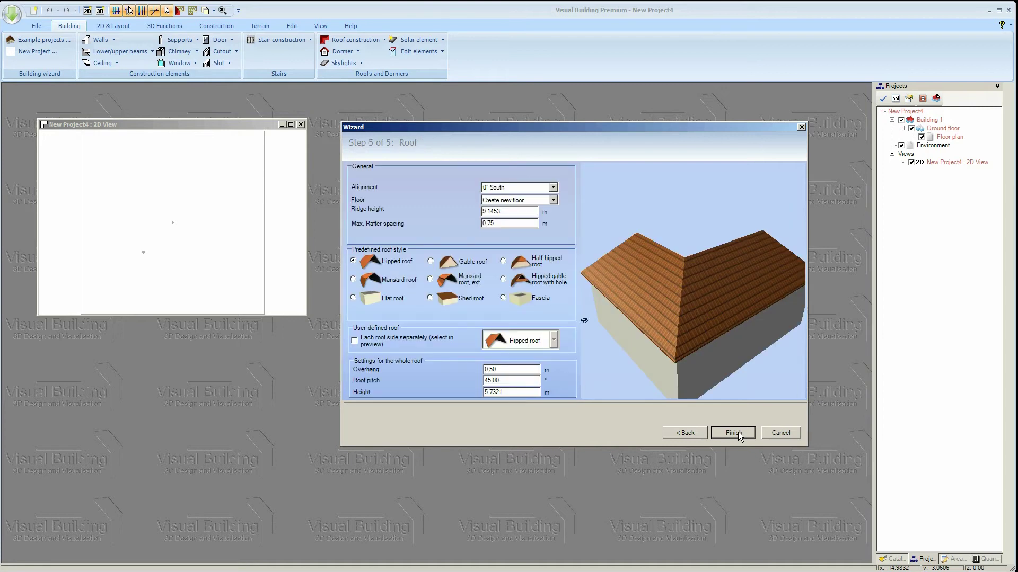
pyautogui.moveTo(735, 326); pyautogui.dragTo(655, 302)
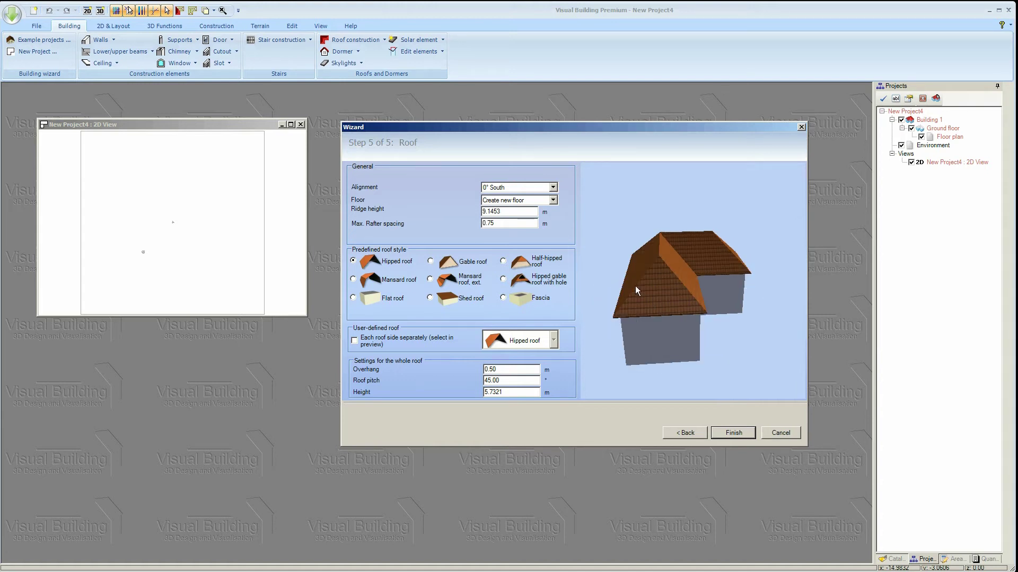
pyautogui.click(430, 261)
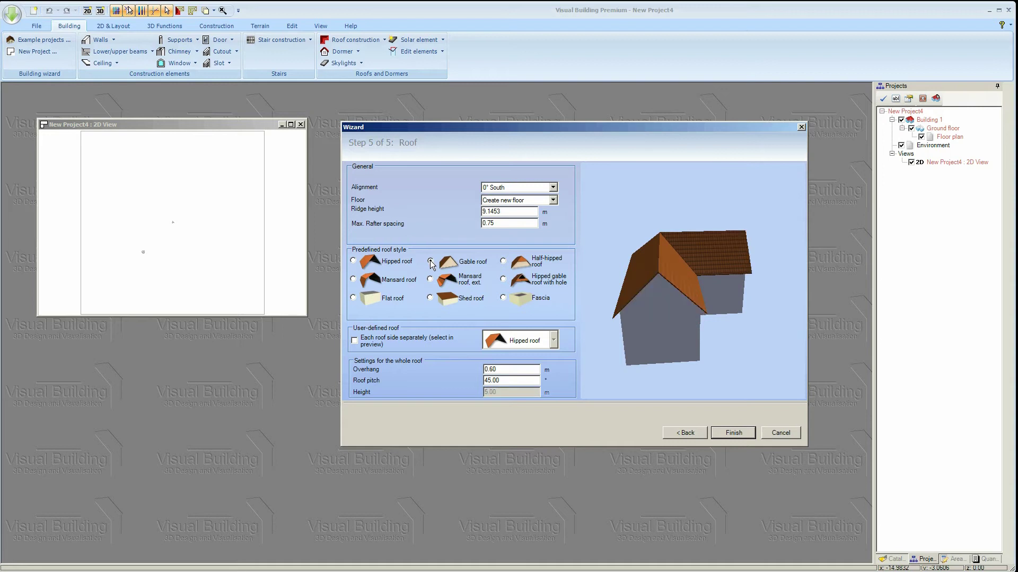
pyautogui.moveTo(656, 198); pyautogui.dragTo(639, 204)
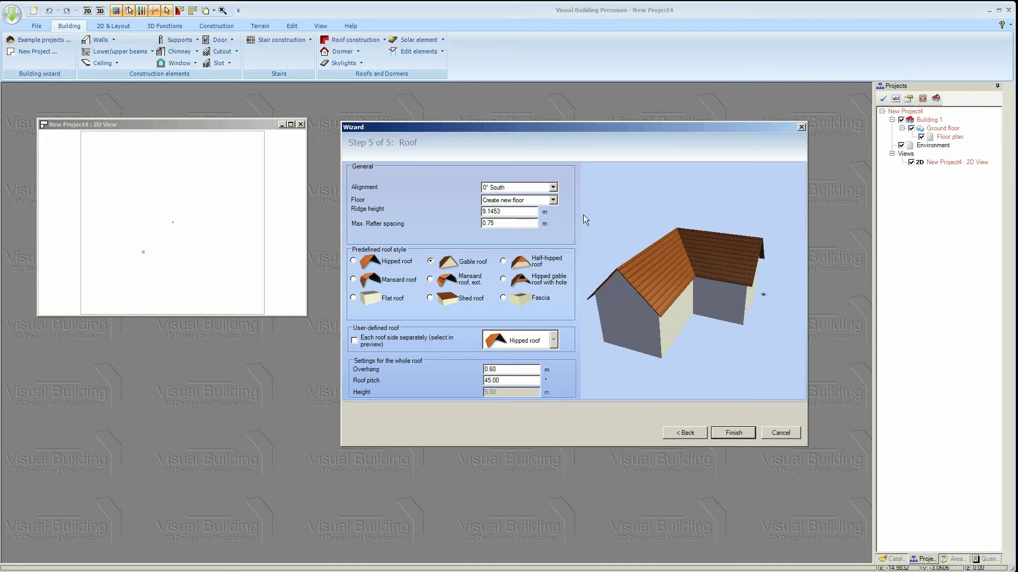
pyautogui.click(553, 200)
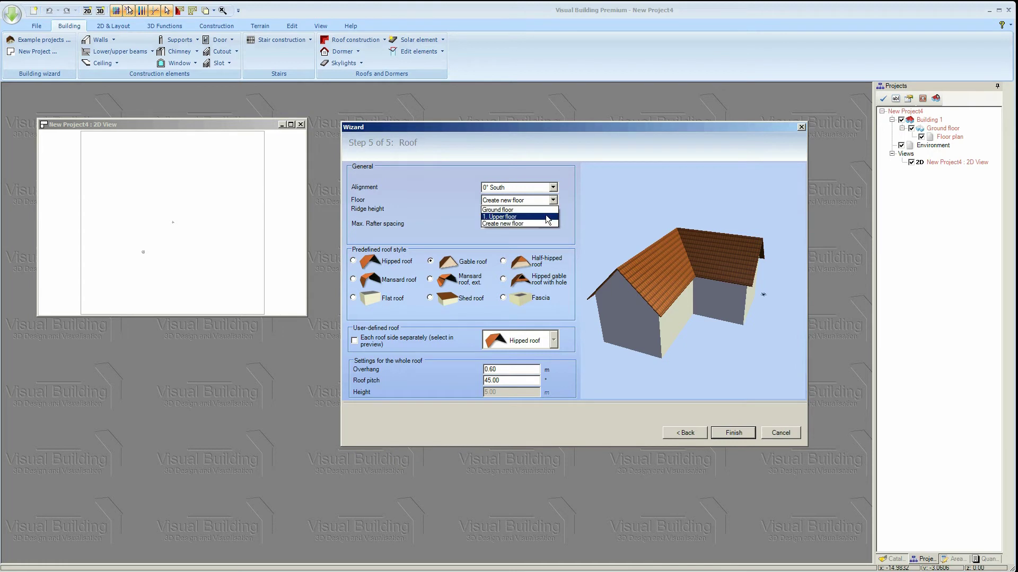
pyautogui.click(568, 206)
# Set the roof pitch to 30° with a 0.10 m overhang and finish the wizard.
pyautogui.moveTo(601, 250); pyautogui.dragTo(596, 241)
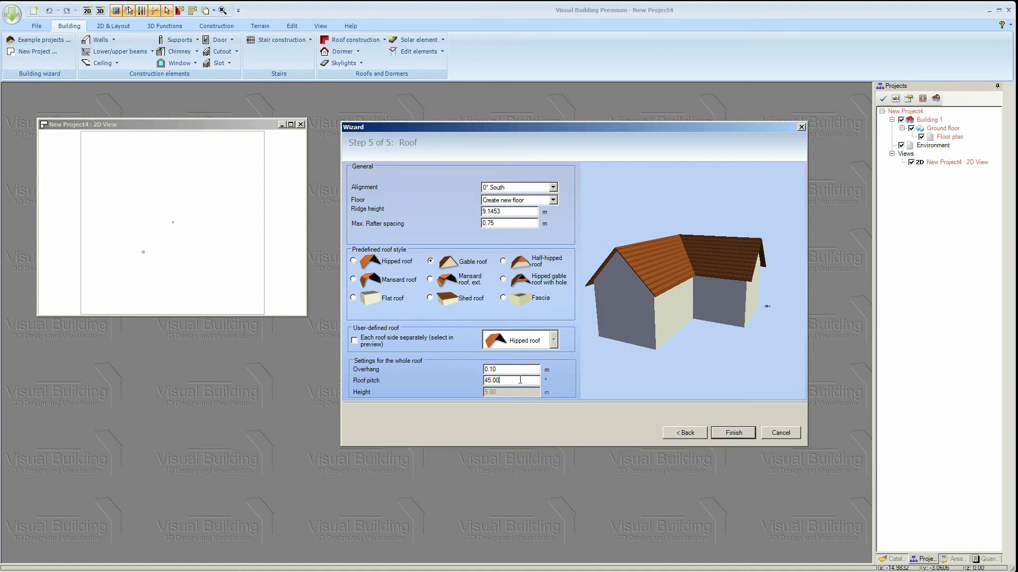
pyautogui.press('BackSpace')
pyautogui.press('BackSpace')
pyautogui.press('BackSpace')
pyautogui.press('Tab')
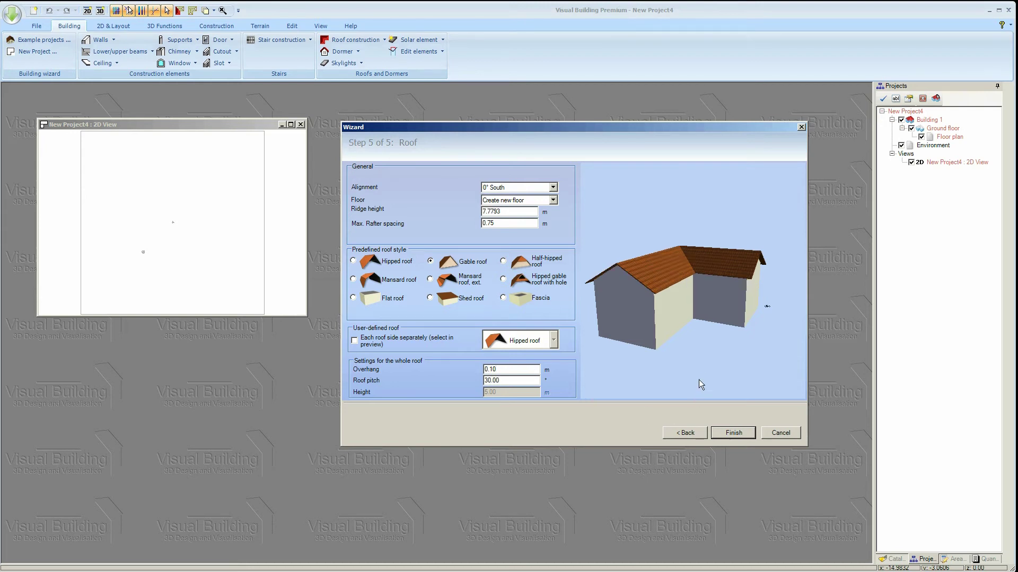
pyautogui.moveTo(699, 381); pyautogui.dragTo(675, 370)
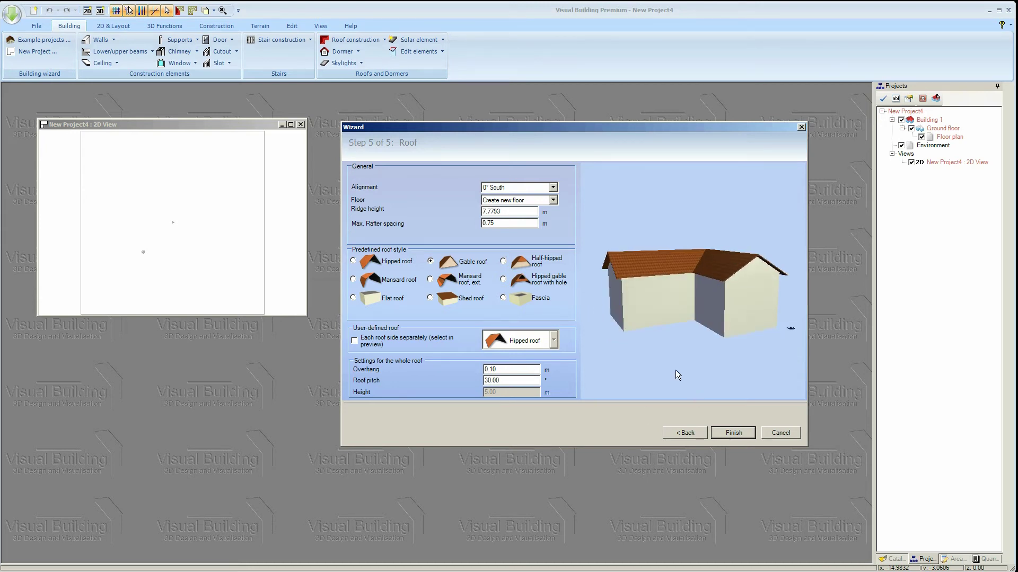
pyautogui.click(729, 433)
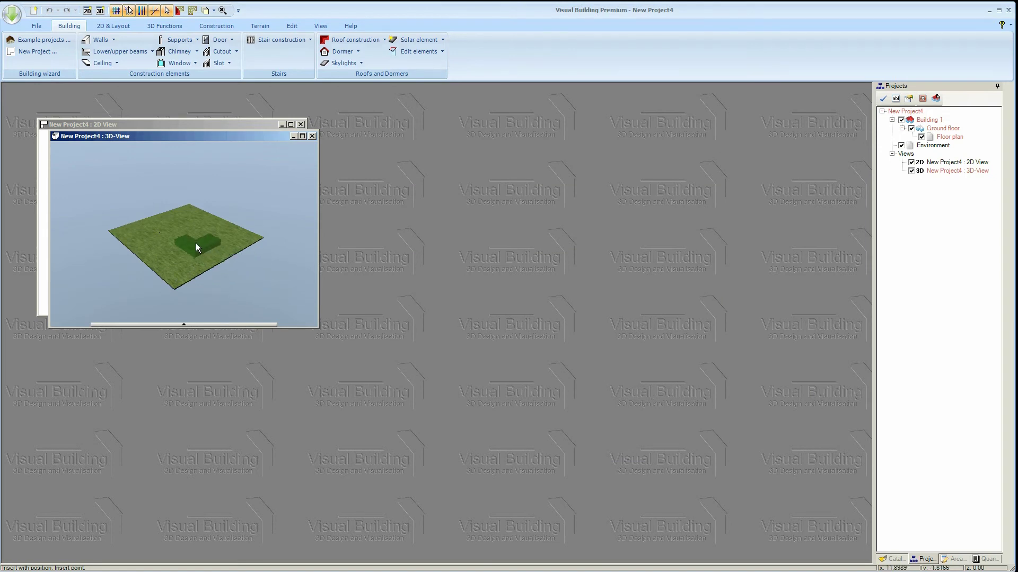
# Place the house on the terrain and move the 3D view beside the 2D view.
pyautogui.click(187, 239)
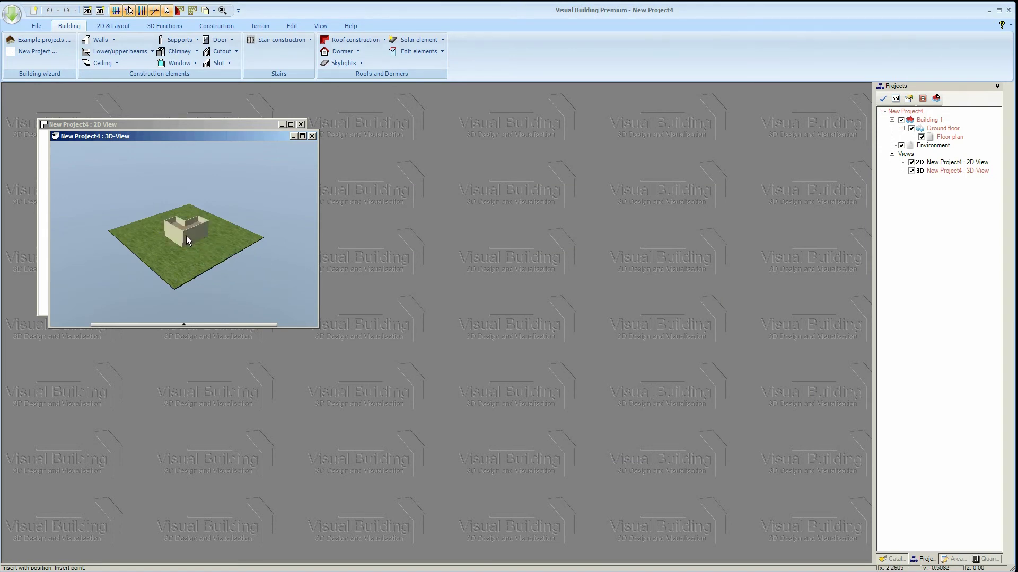
pyautogui.moveTo(233, 136); pyautogui.dragTo(515, 127)
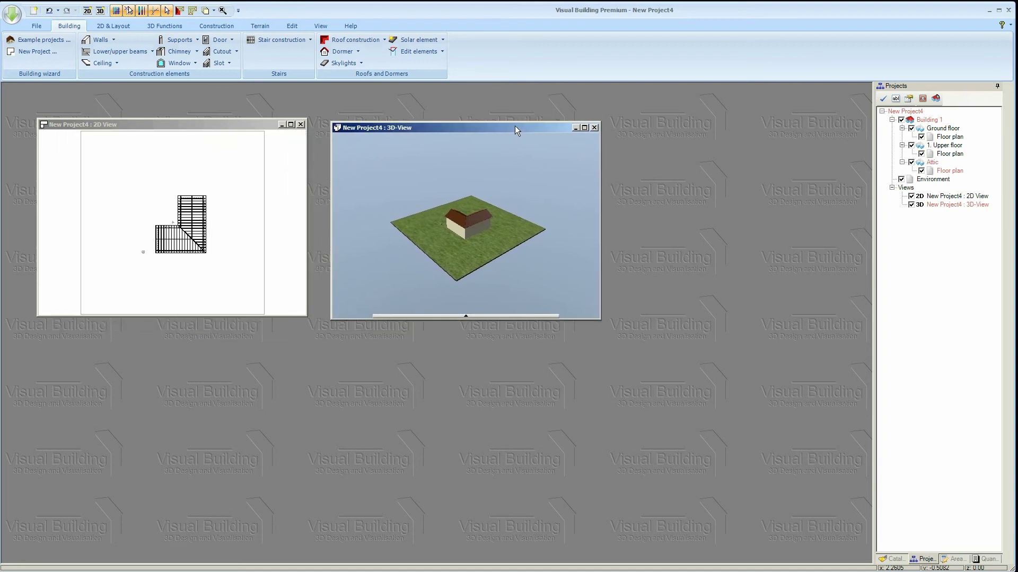
pyautogui.click(320, 26)
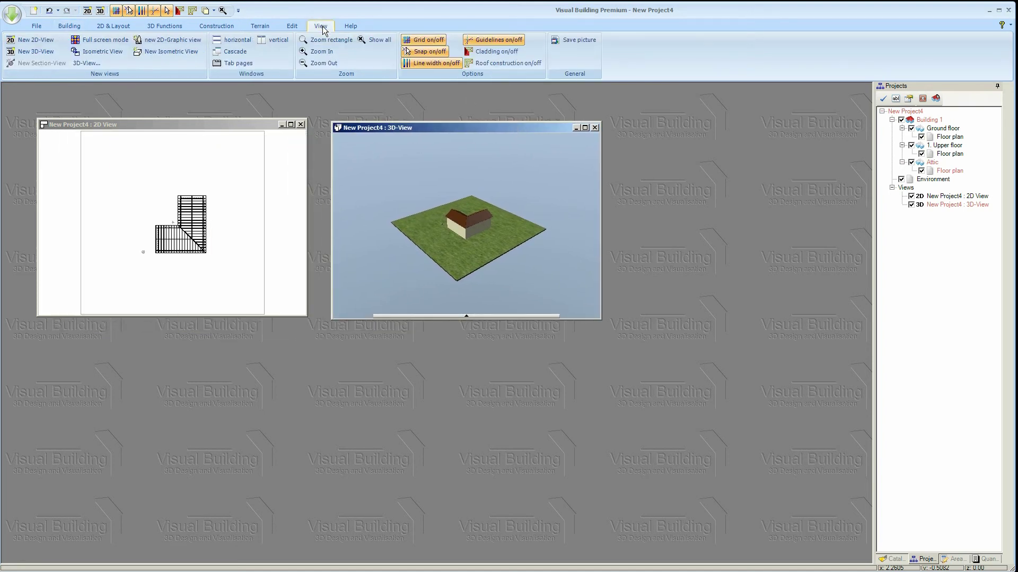
# Tile the 3D and 2D views vertically, fit the whole plan, and orbit the house.
pyautogui.click(276, 41)
pyautogui.click(640, 131)
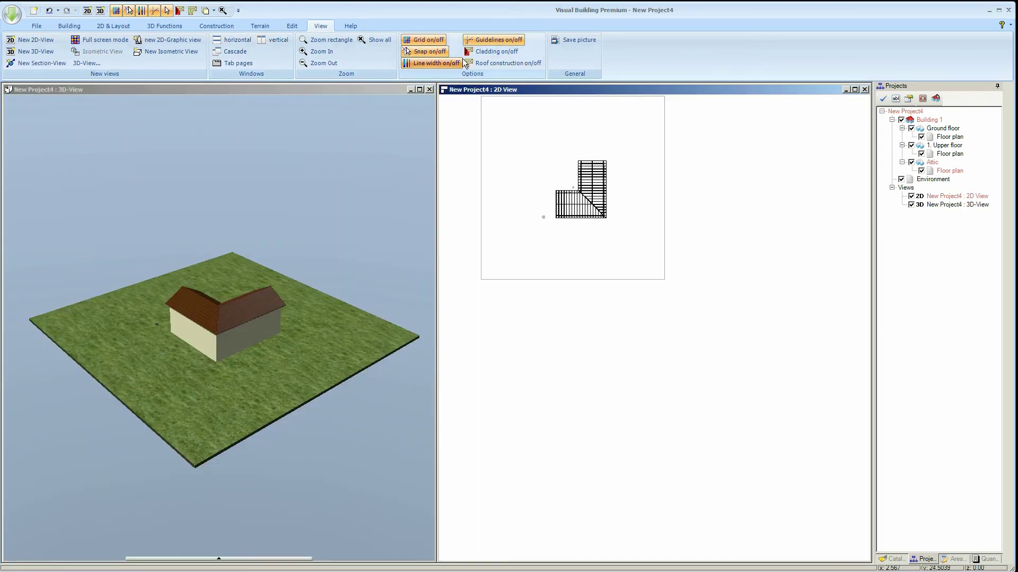
pyautogui.click(377, 40)
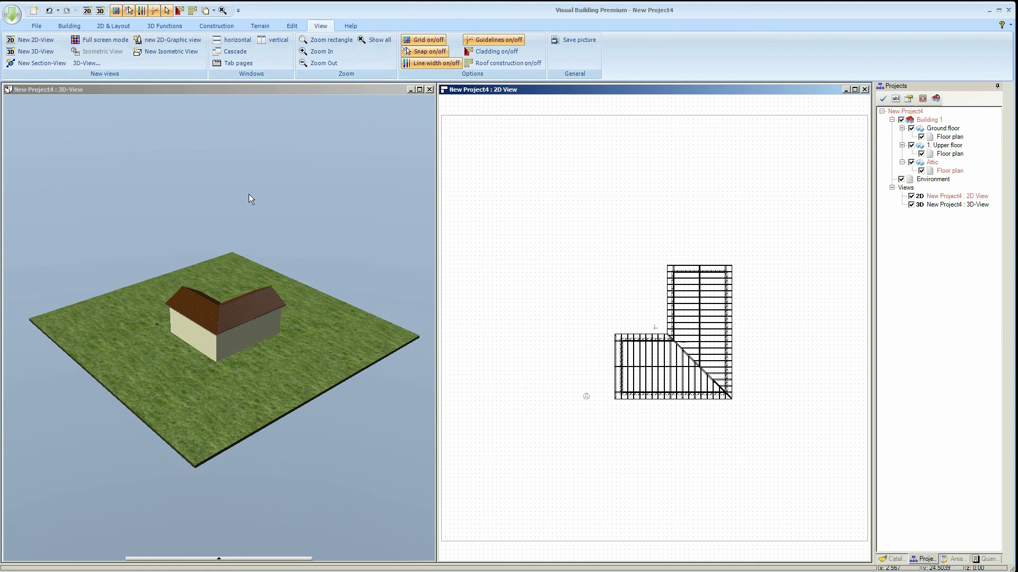
pyautogui.moveTo(249, 195); pyautogui.dragTo(323, 228)
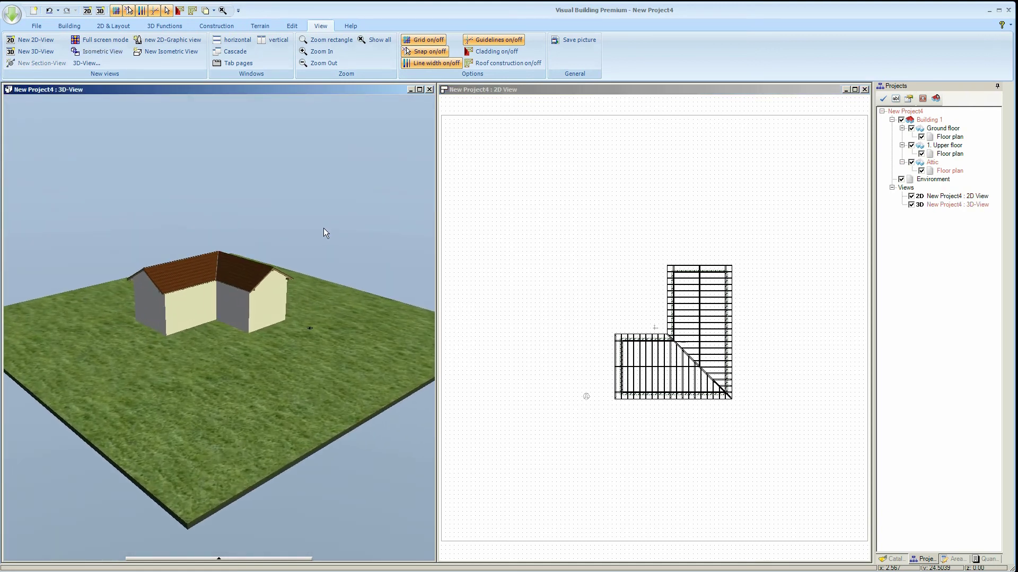
# Hide and re-show the Ground floor, 1. Upper floor and Attic in turn.
pyautogui.click(911, 129)
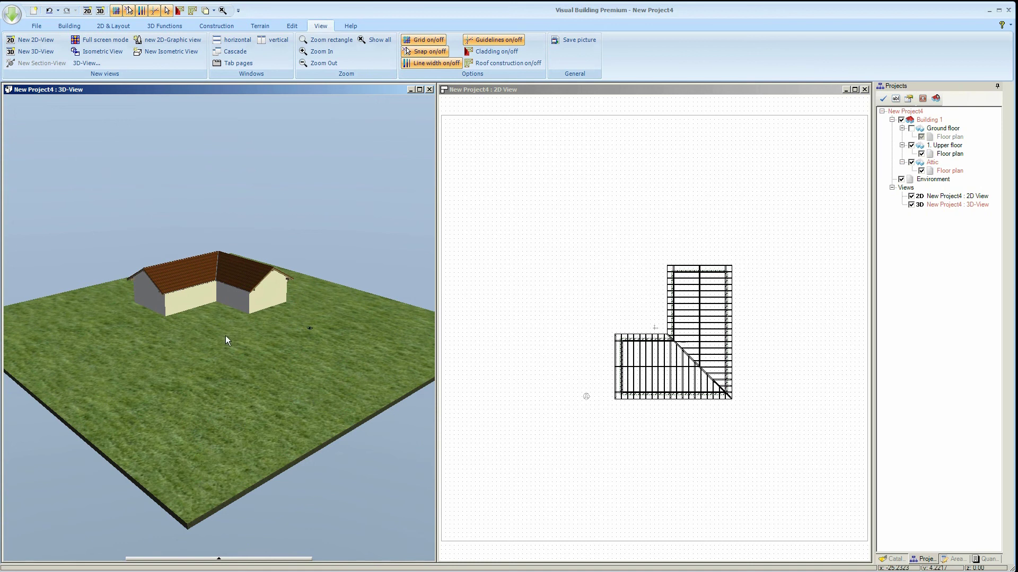
pyautogui.click(911, 129)
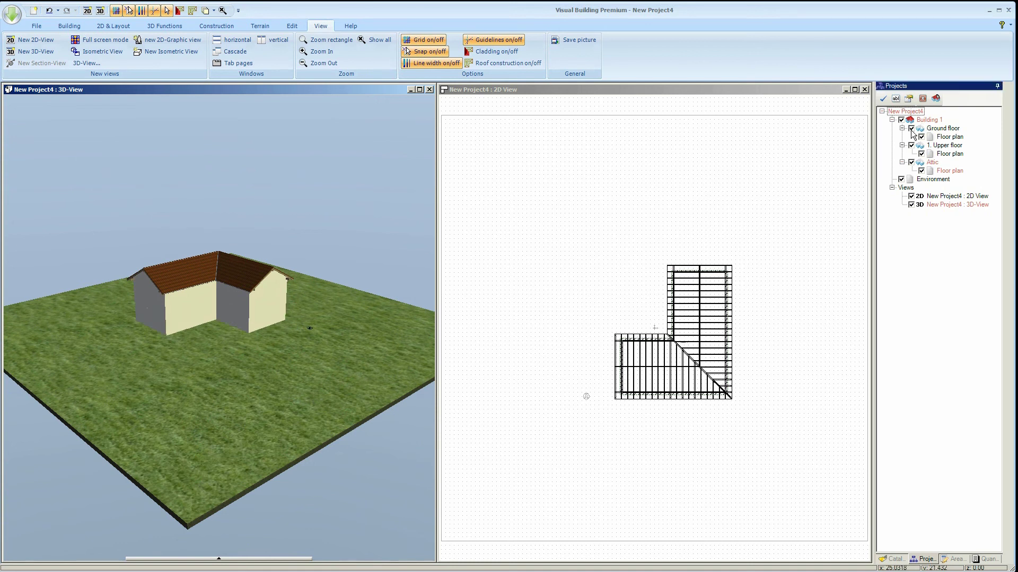
pyautogui.click(912, 146)
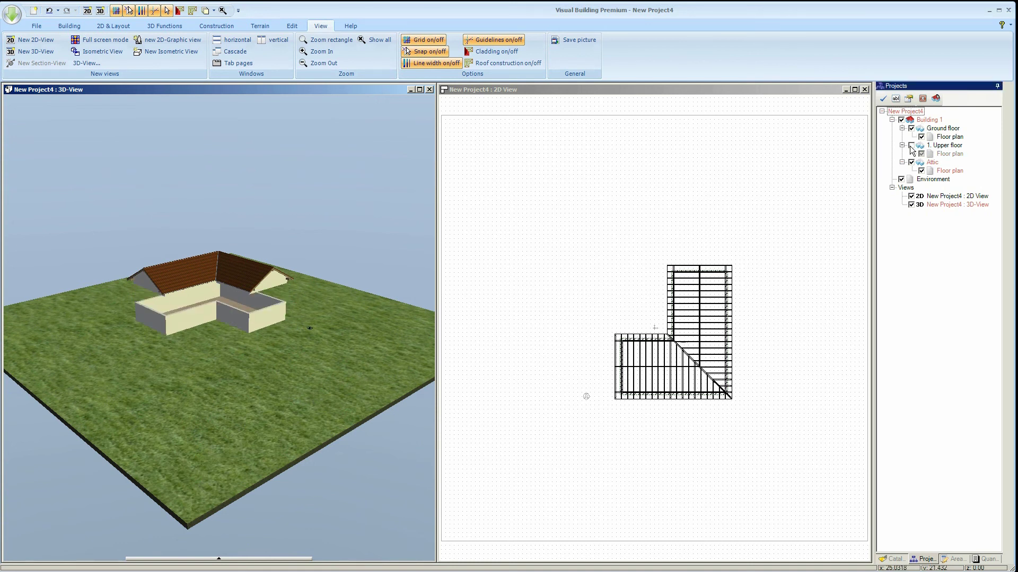
pyautogui.click(911, 145)
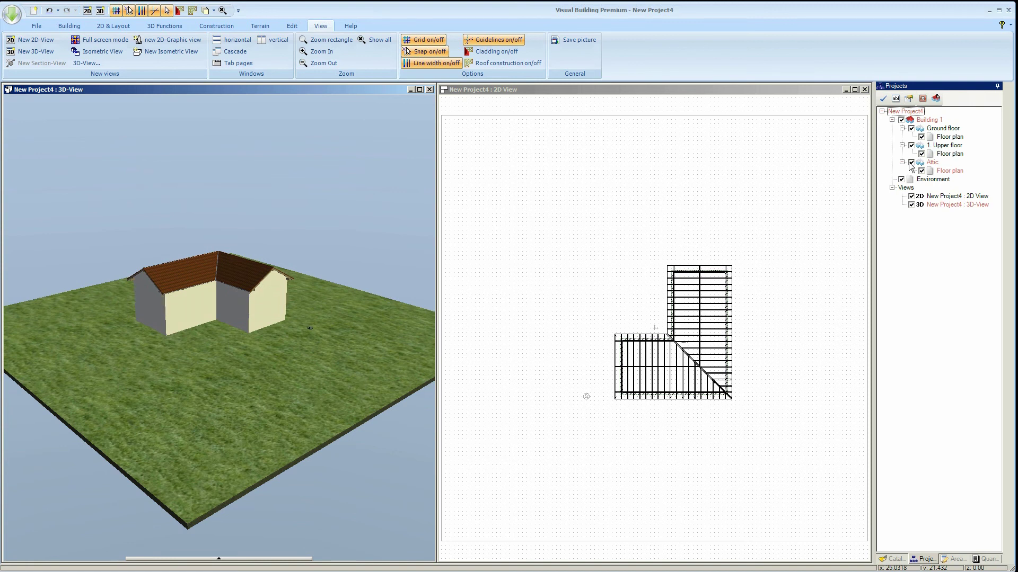
pyautogui.click(911, 163)
pyautogui.click(911, 162)
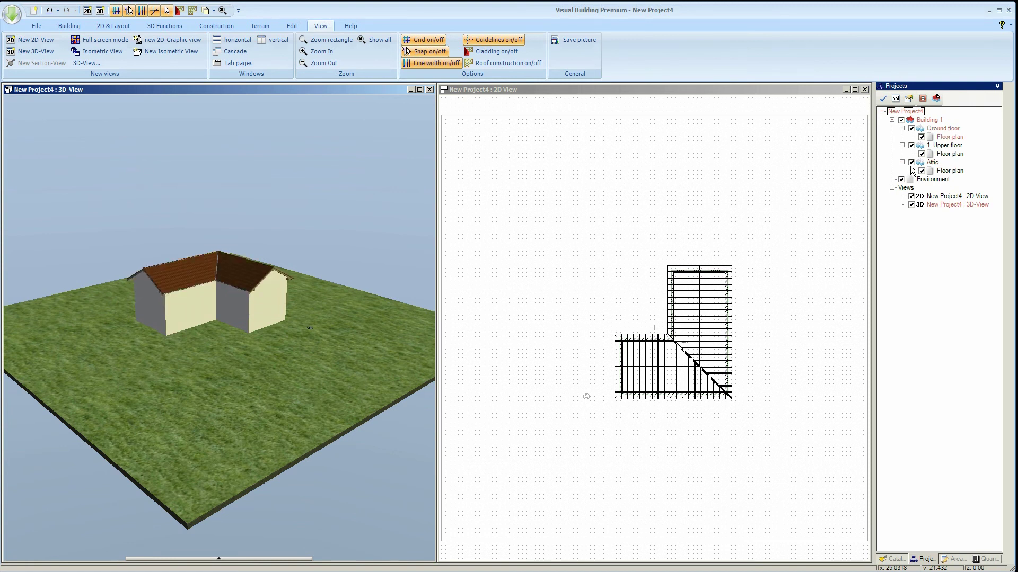